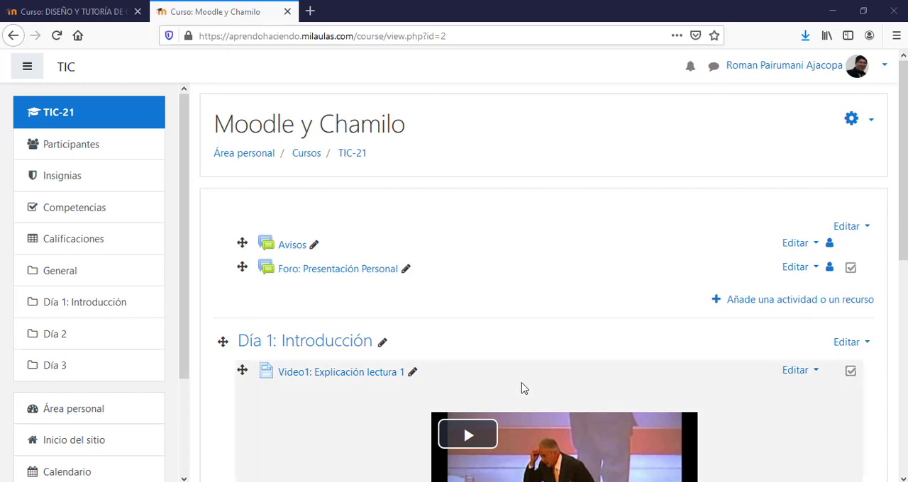
- Open the list of user accounts in the site administration's Usuarios section
{"action": "left_click_drag", "start_coordinate": [183, 293], "coordinate": [197, 410]}
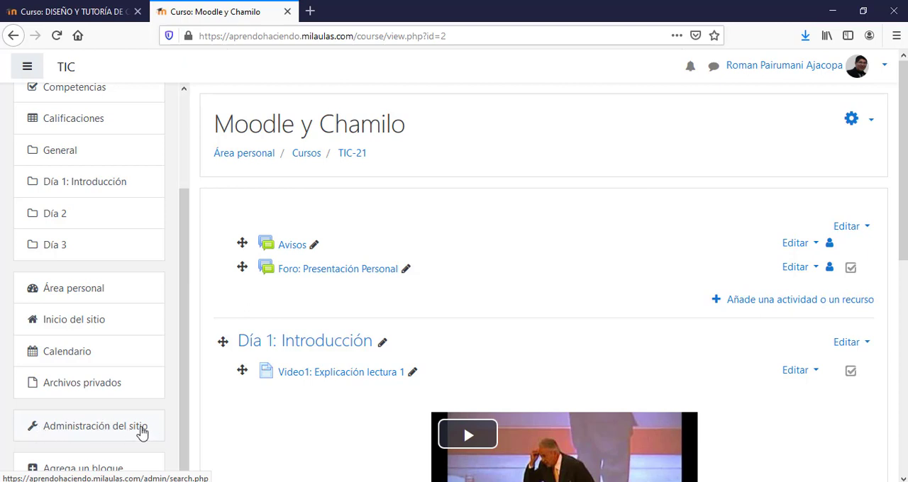
{"action": "left_click", "coordinate": [90, 431]}
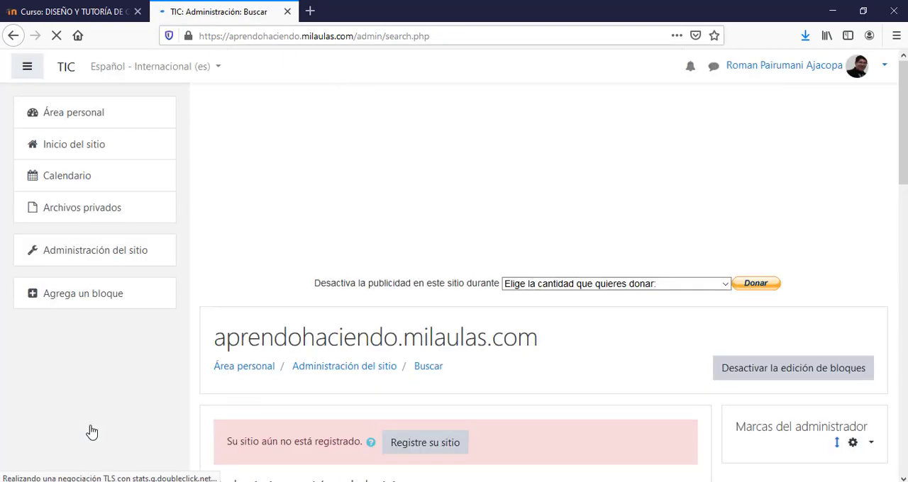
{"action": "left_click_drag", "start_coordinate": [903, 182], "coordinate": [905, 311]}
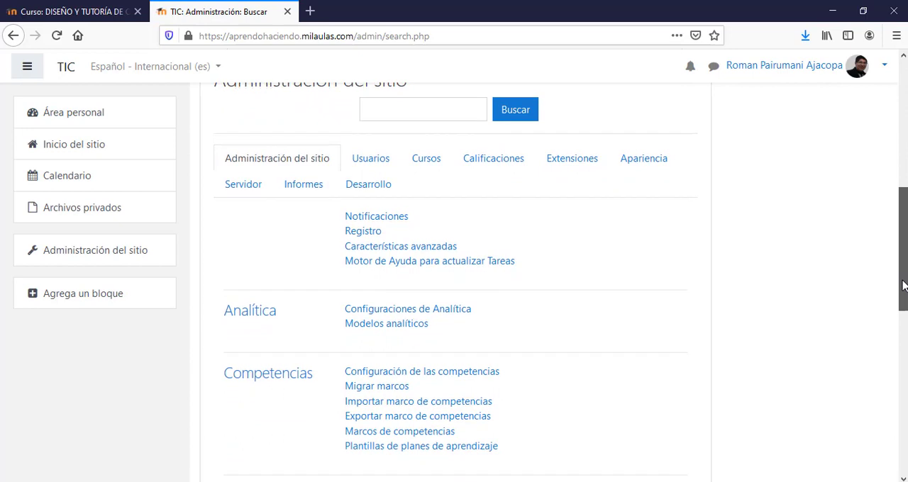
{"action": "left_click", "coordinate": [369, 164]}
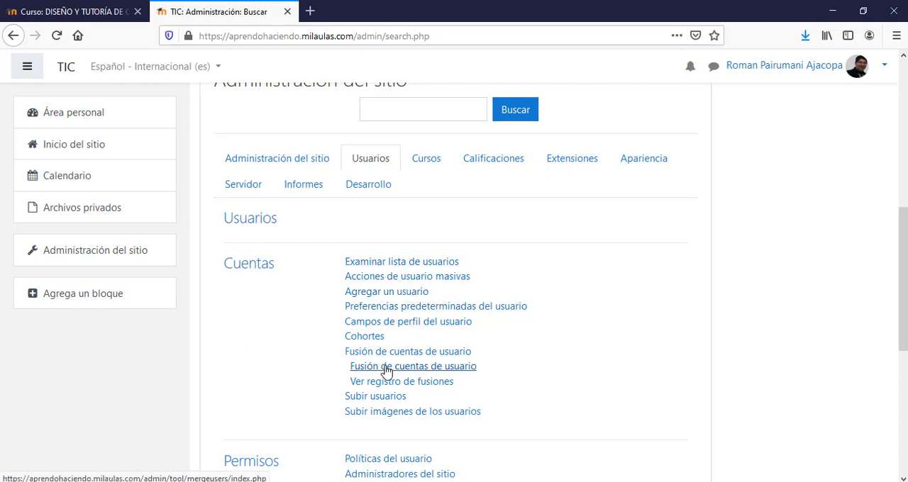
{"action": "left_click", "coordinate": [406, 264]}
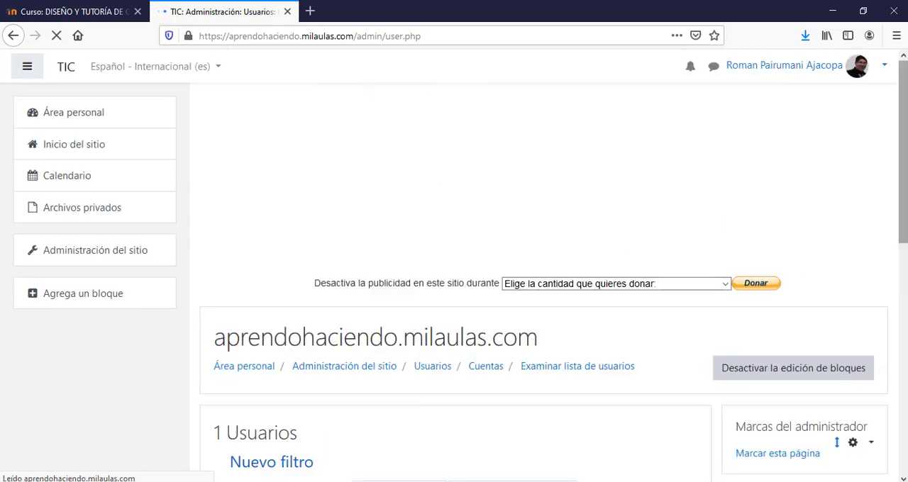
- Start adding a new user and bring up the form's General section
{"action": "left_click_drag", "start_coordinate": [906, 206], "coordinate": [902, 316]}
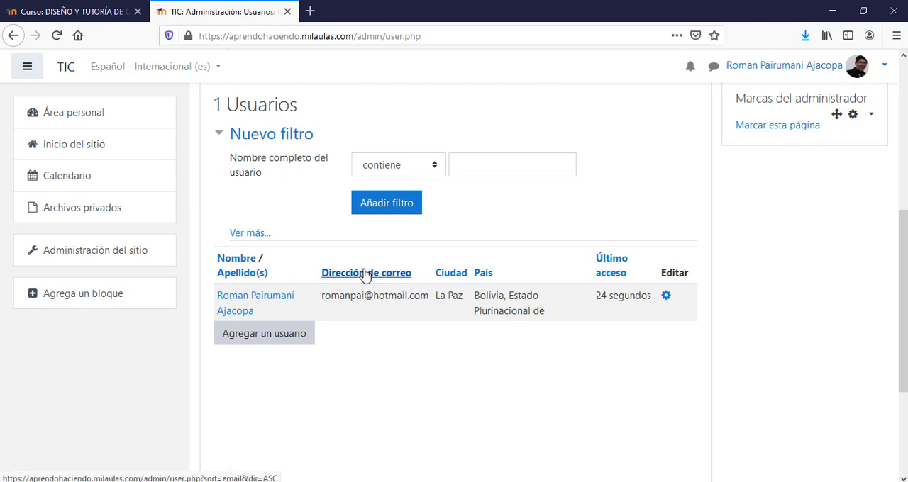
{"action": "left_click", "coordinate": [269, 342]}
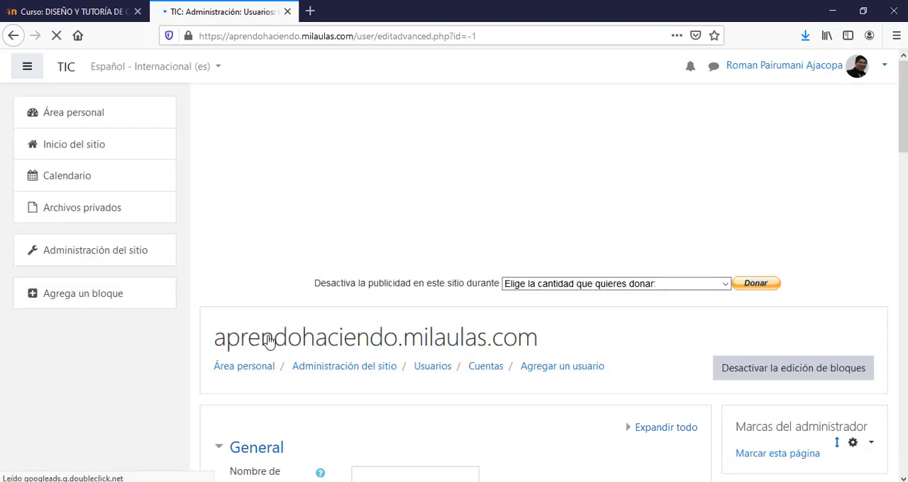
{"action": "left_click_drag", "start_coordinate": [905, 126], "coordinate": [906, 205]}
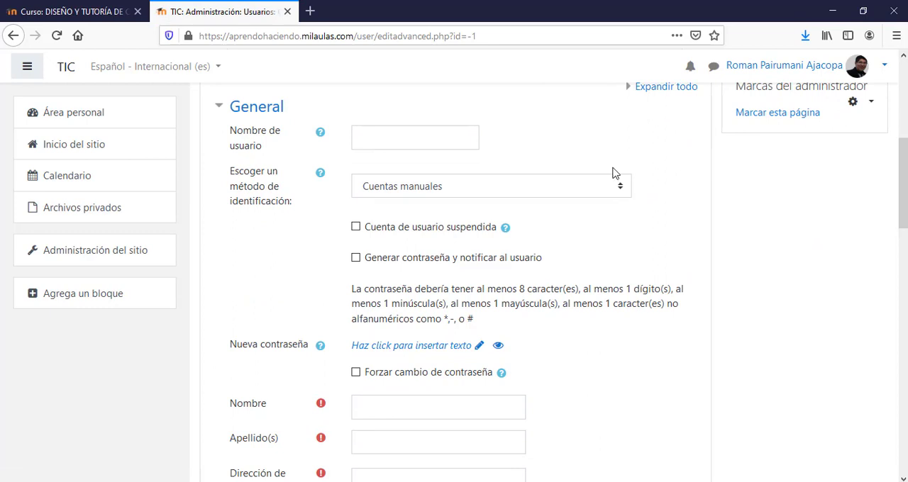
- Examine the username, first name, surname and e-mail fields of the new user form
{"action": "left_click", "coordinate": [386, 138]}
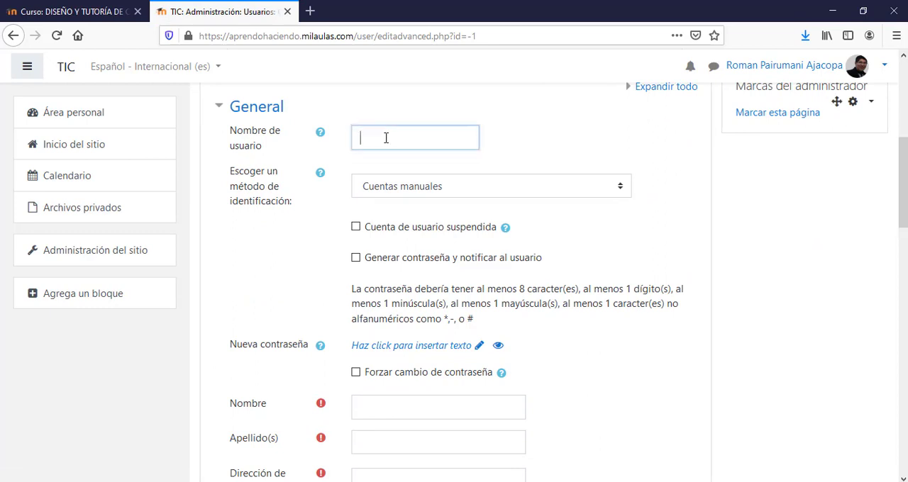
{"action": "left_click", "coordinate": [376, 405]}
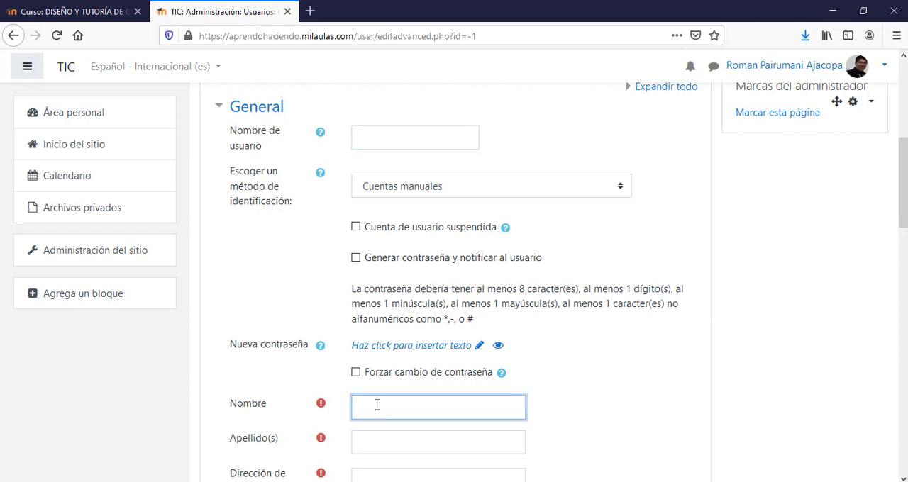
{"action": "left_click", "coordinate": [371, 443]}
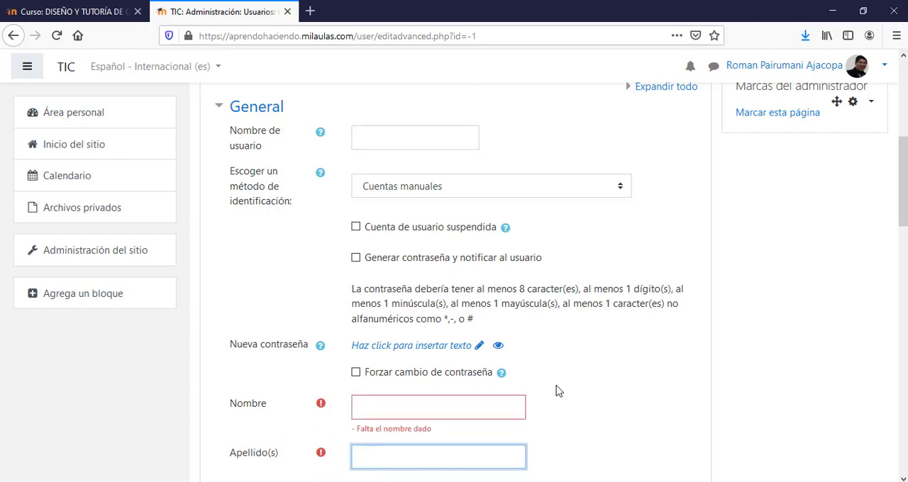
{"action": "scroll", "coordinate": [904, 241], "scroll_direction": "down", "scroll_amount": 3}
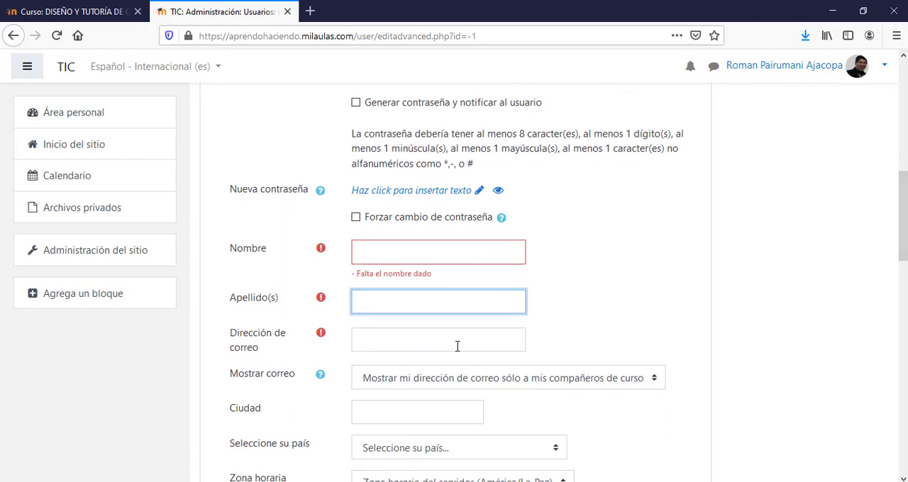
{"action": "left_click", "coordinate": [401, 345]}
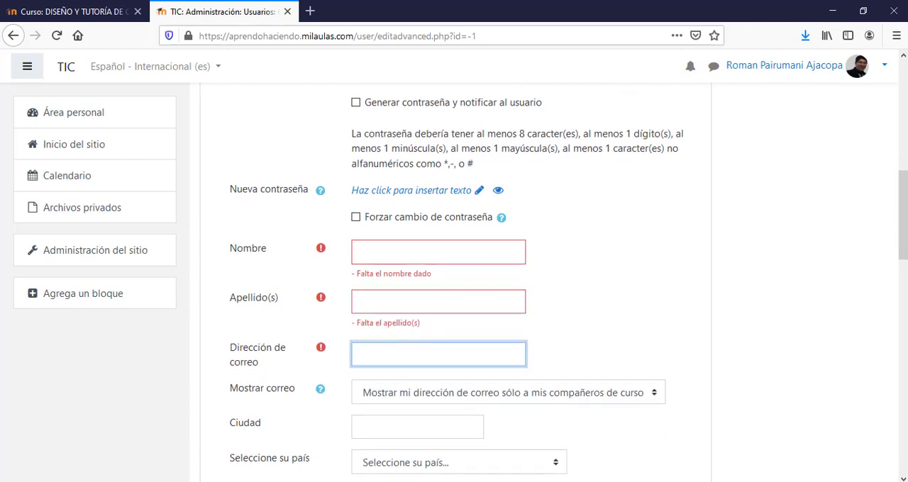
{"action": "left_click_drag", "start_coordinate": [905, 241], "coordinate": [906, 205]}
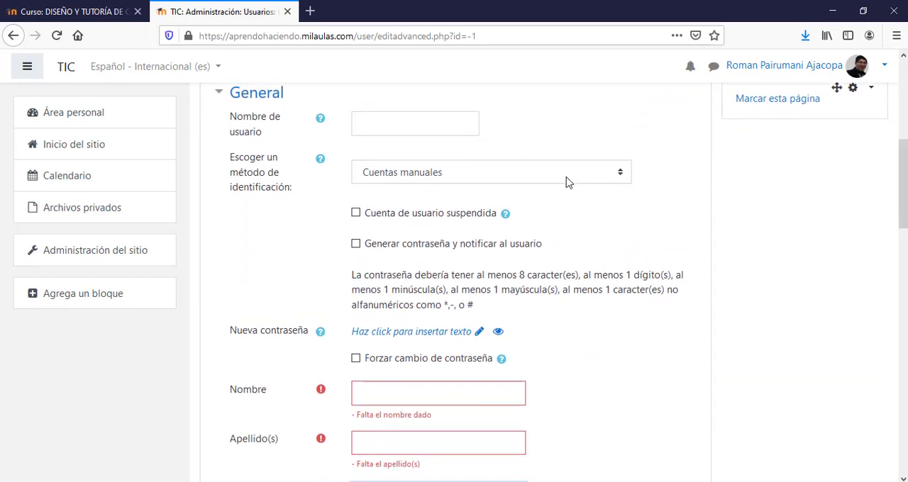
- Enter the new account's username, keeping Cuentas manuales as the identification method
{"action": "left_click", "coordinate": [425, 125]}
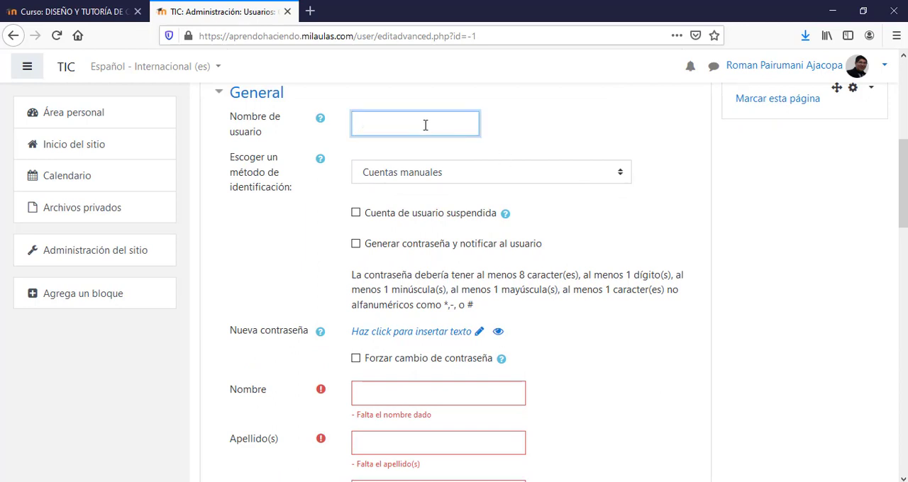
{"action": "type", "text": "rpa12"}
{"action": "left_click", "coordinate": [356, 246]}
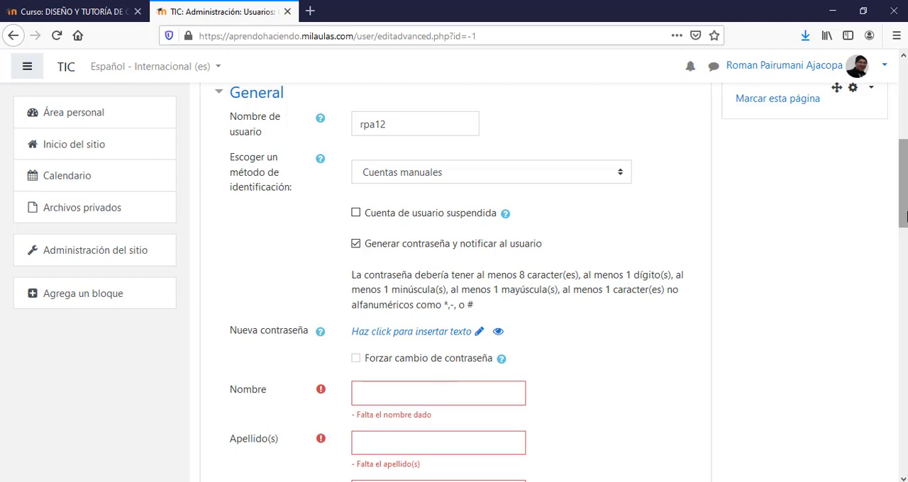
{"action": "left_click_drag", "start_coordinate": [905, 216], "coordinate": [904, 246]}
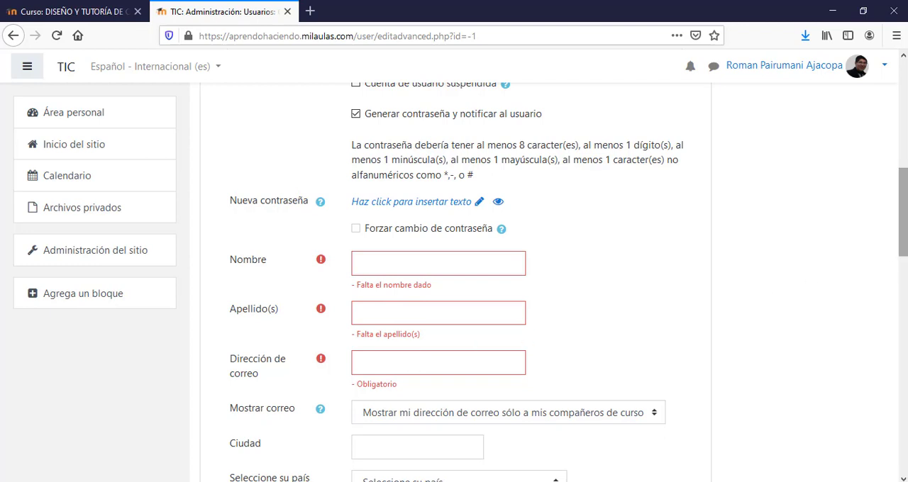
{"action": "scroll", "coordinate": [894, 254], "scroll_direction": "up", "scroll_amount": 5}
{"action": "left_click_drag", "start_coordinate": [393, 163], "coordinate": [355, 165]}
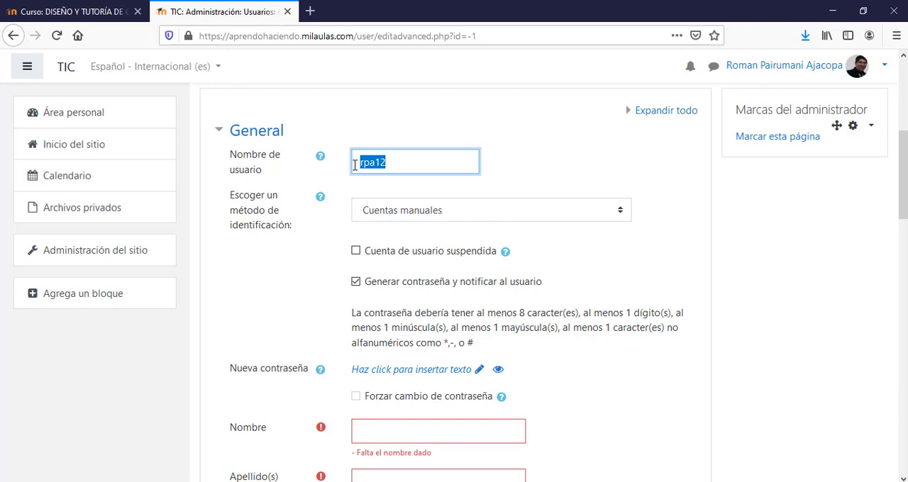
{"action": "left_click", "coordinate": [405, 162]}
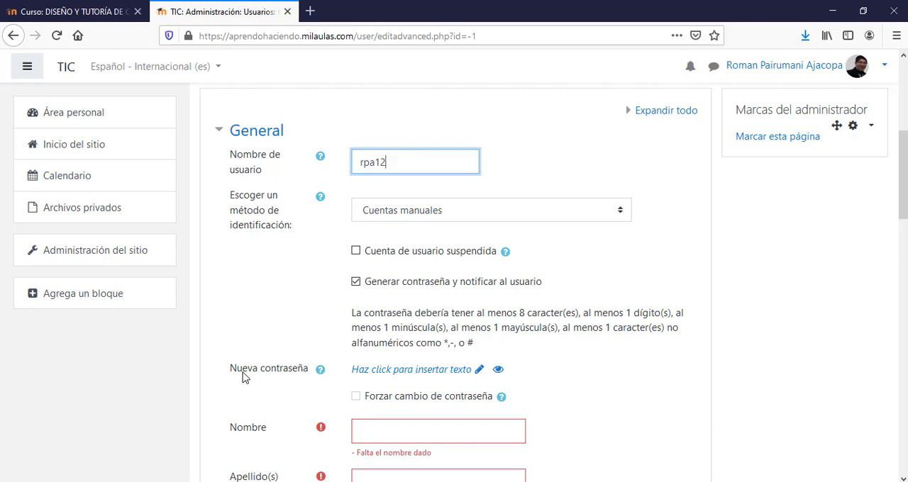
{"action": "left_click", "coordinate": [479, 373]}
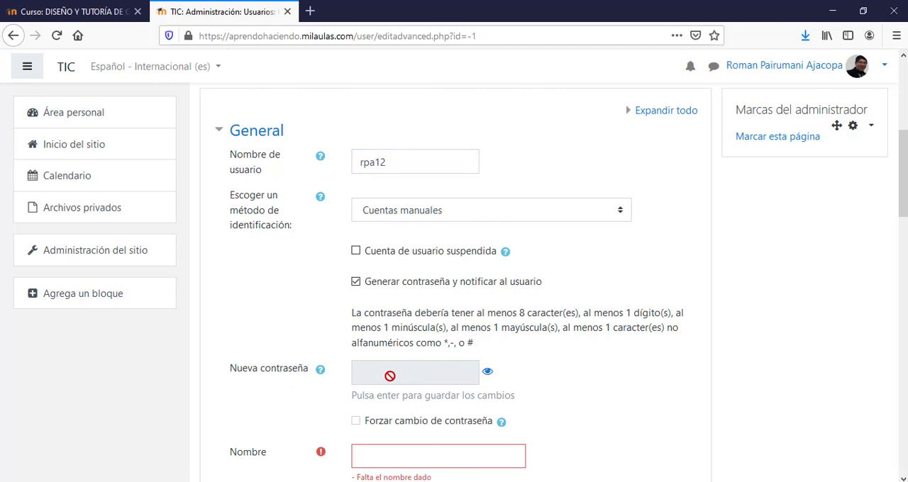
{"action": "left_click", "coordinate": [356, 282]}
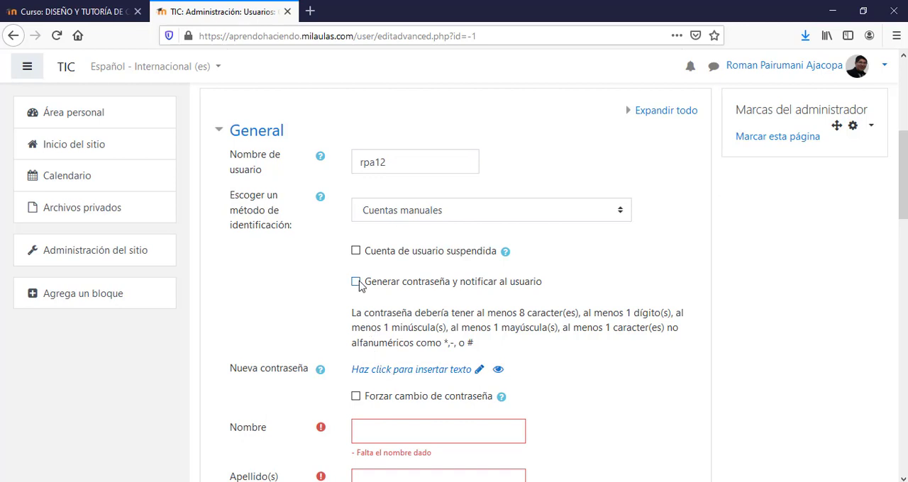
{"action": "left_click", "coordinate": [379, 371]}
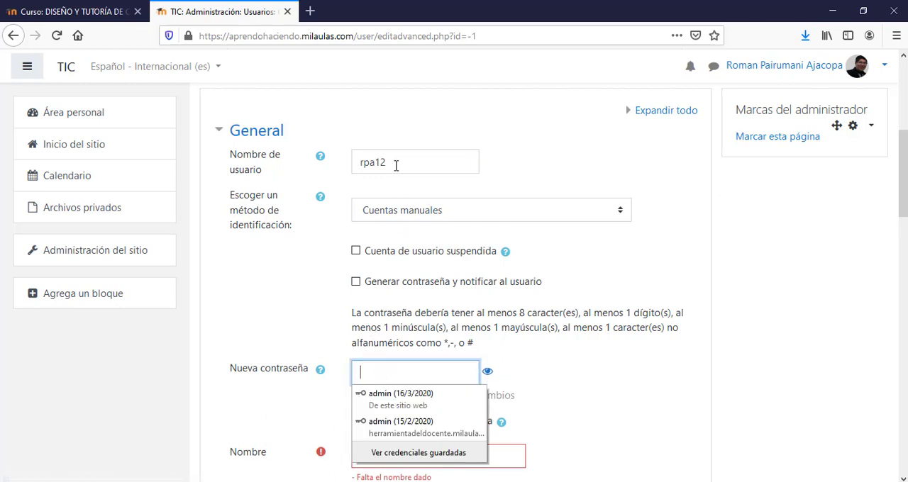
{"action": "double_click", "coordinate": [357, 163]}
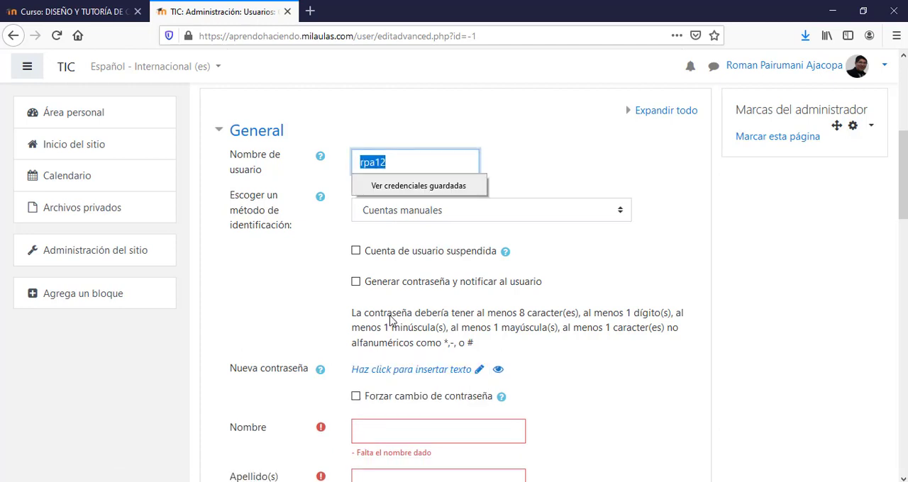
{"action": "left_click", "coordinate": [366, 371]}
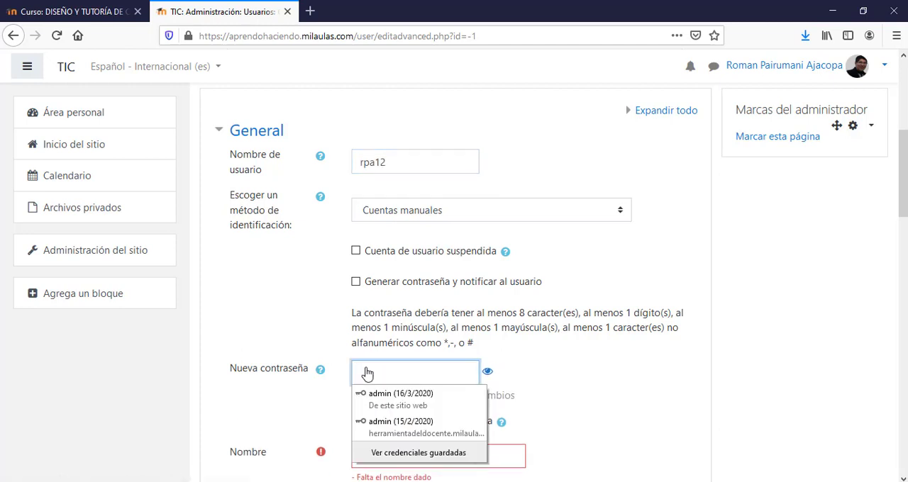
{"action": "key", "text": "ctrl+v"}
- Enter the new user's first name and surname
{"action": "scroll", "coordinate": [569, 259], "scroll_direction": "down", "scroll_amount": 4}
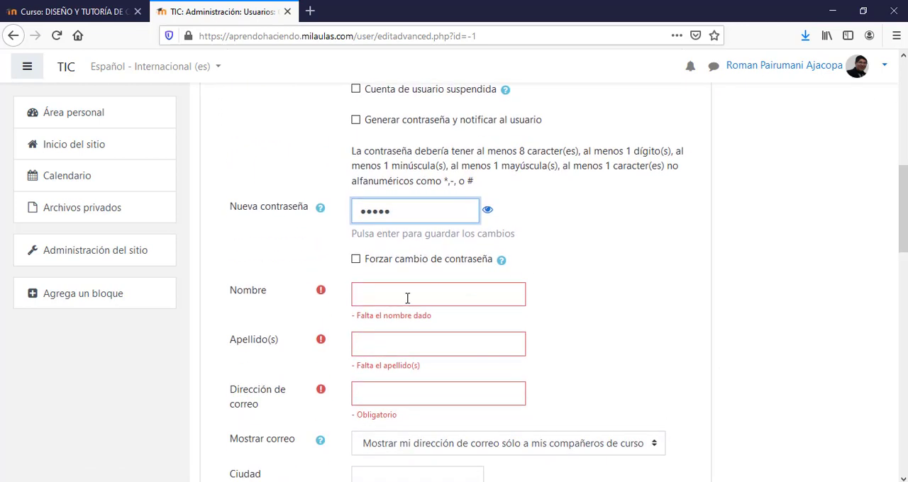
{"action": "left_click", "coordinate": [405, 298]}
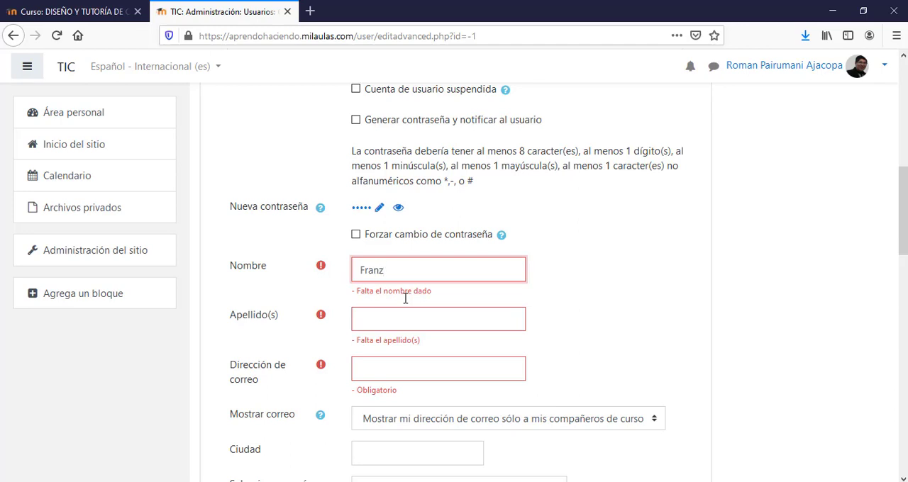
{"action": "left_click", "coordinate": [371, 317]}
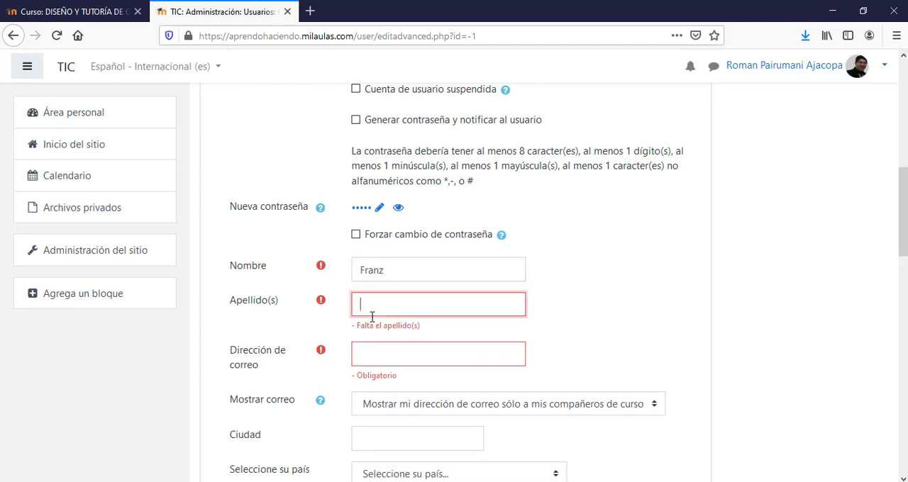
{"action": "type", "text": "Pairumani"}
- Enter the new user's e-mail address and submit the form to create the account
{"action": "left_click", "coordinate": [364, 350]}
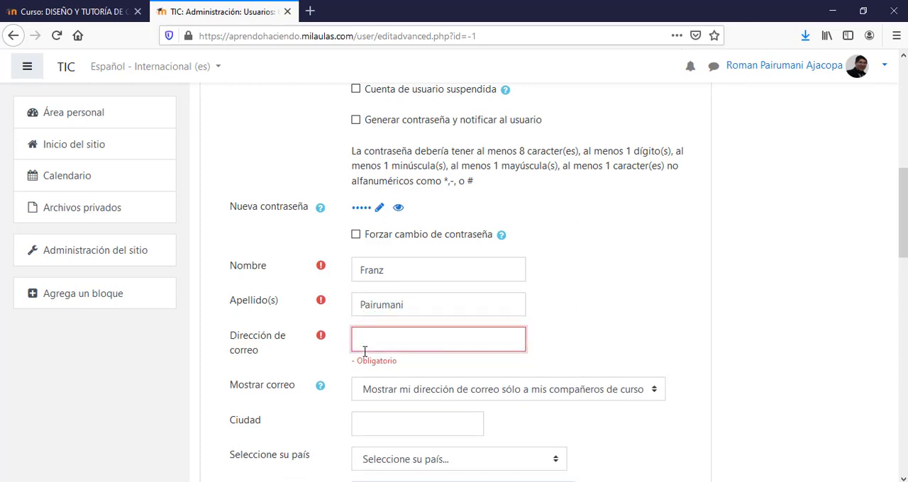
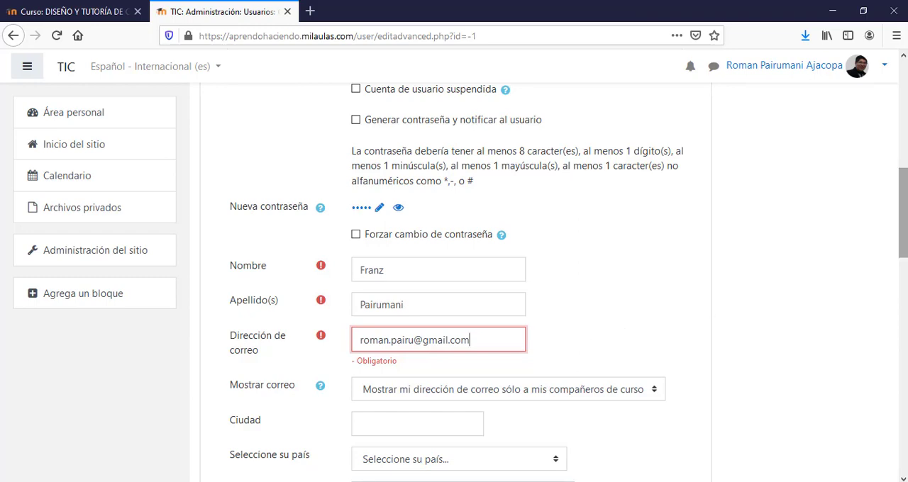
{"action": "left_click_drag", "start_coordinate": [903, 239], "coordinate": [887, 430]}
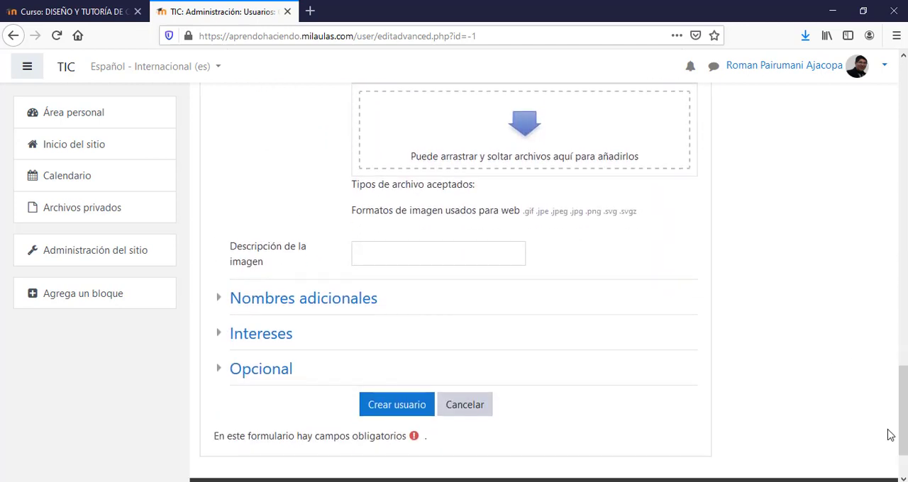
{"action": "left_click", "coordinate": [411, 406]}
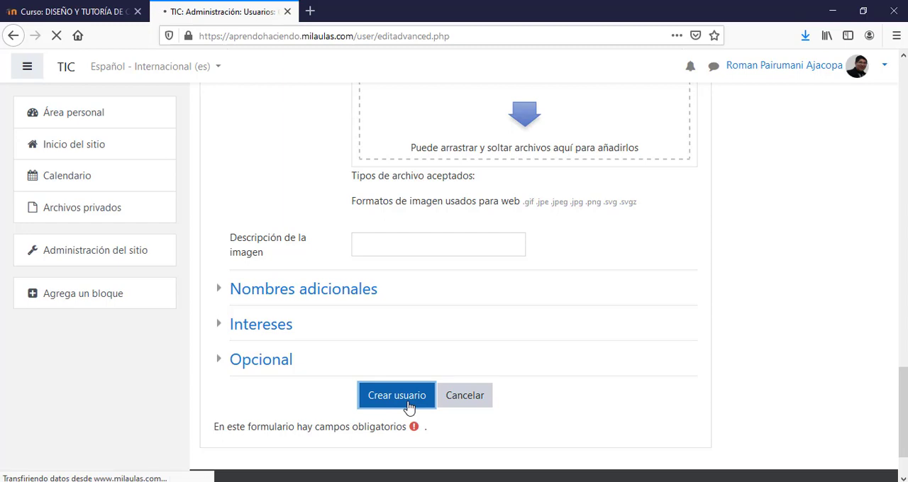
- Replace the new account's password with one that meets the stated length, uppercase and special-character requirements
{"action": "left_click_drag", "start_coordinate": [905, 120], "coordinate": [895, 228]}
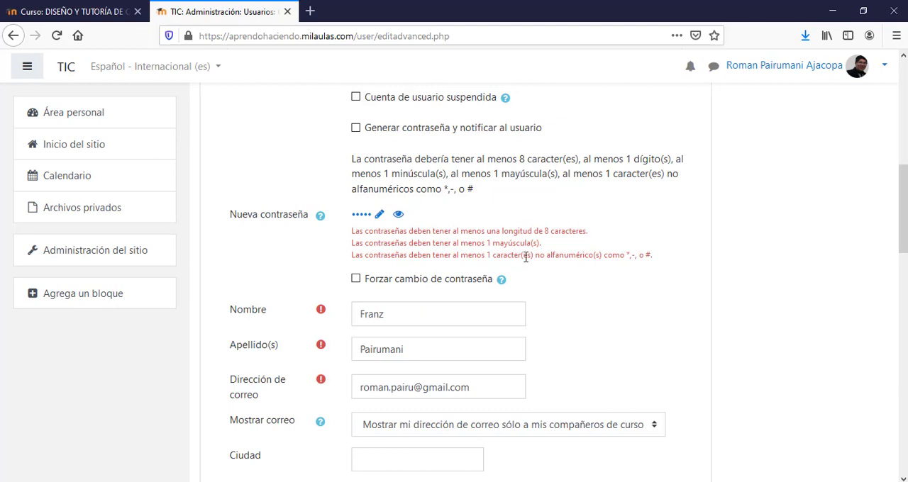
{"action": "left_click", "coordinate": [398, 215]}
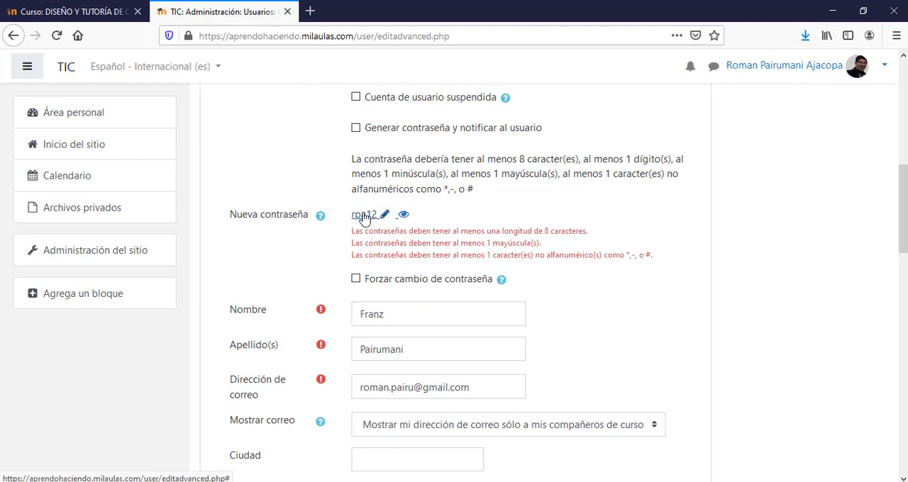
{"action": "left_click", "coordinate": [385, 216]}
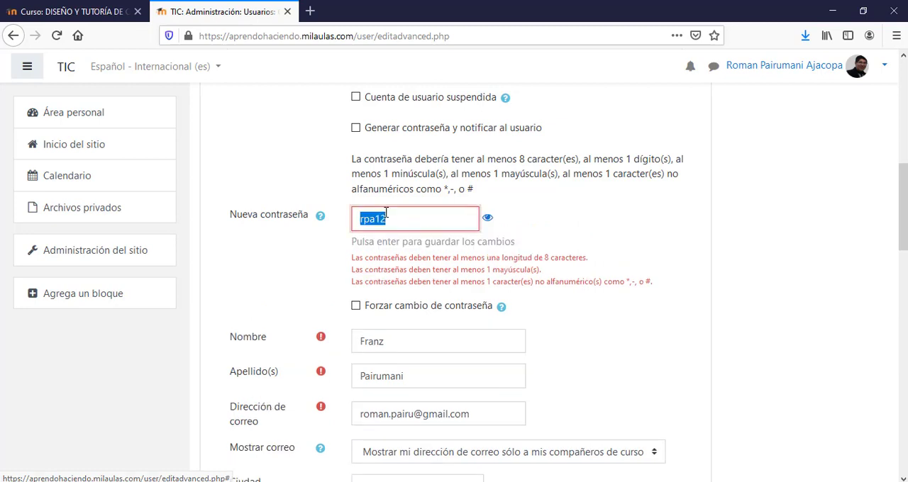
{"action": "left_click", "coordinate": [375, 220]}
{"action": "left_click_drag", "start_coordinate": [374, 220], "coordinate": [360, 220]}
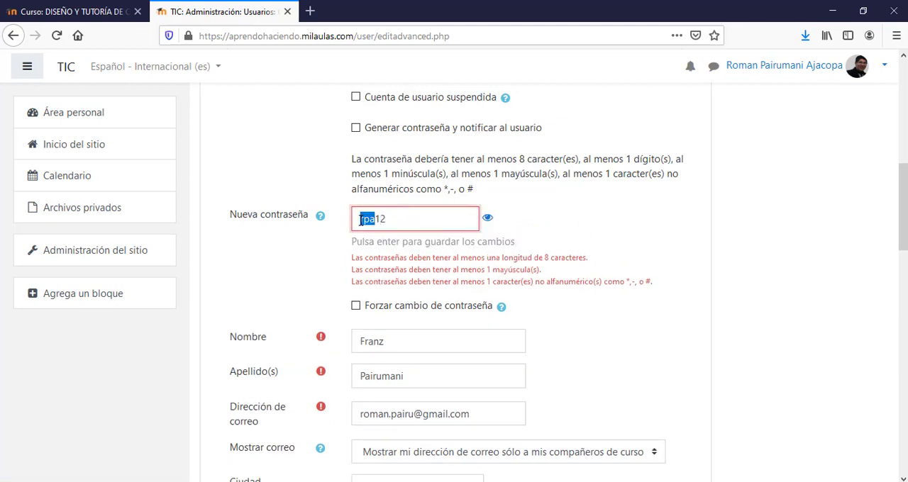
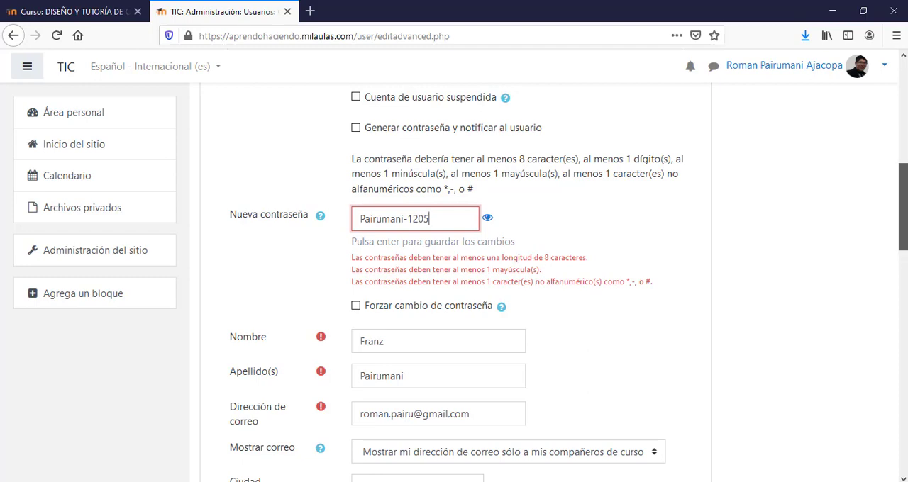
- Submit the form to create the user account and review the site's user list
{"action": "left_click_drag", "start_coordinate": [903, 237], "coordinate": [872, 432]}
{"action": "left_click", "coordinate": [399, 445]}
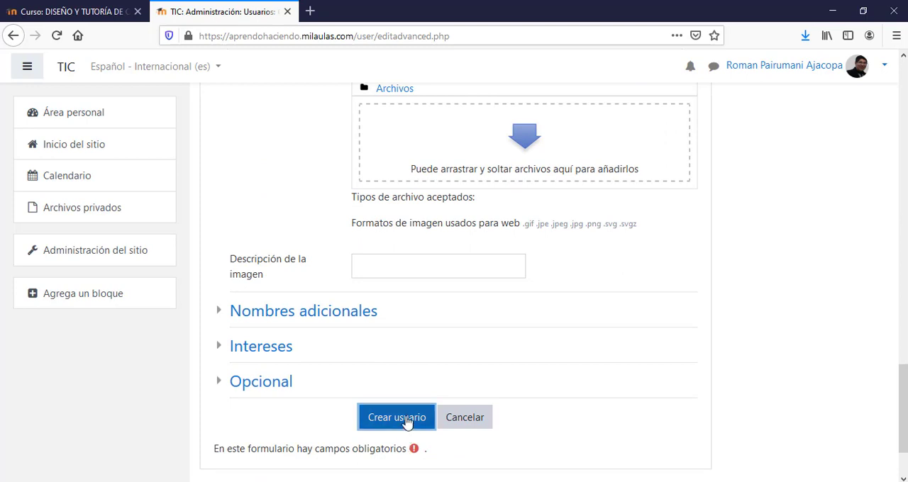
{"action": "left_click", "coordinate": [406, 422]}
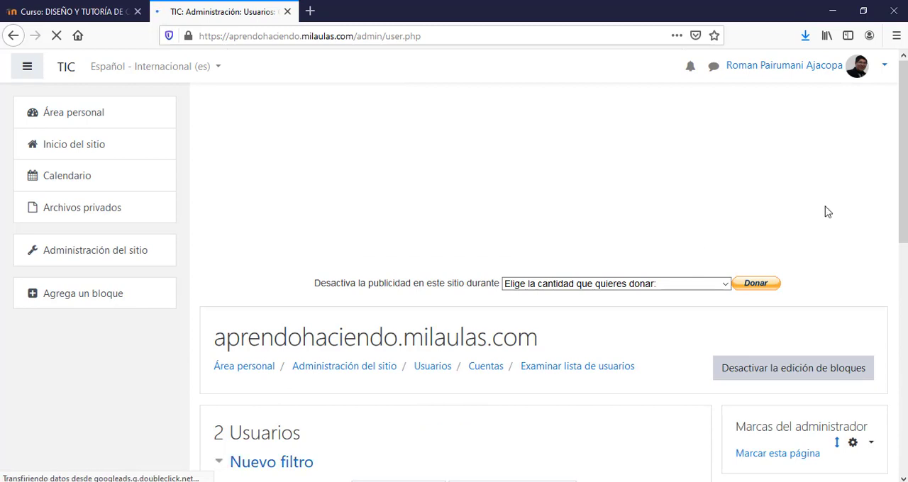
{"action": "scroll", "coordinate": [880, 311], "scroll_direction": "down", "scroll_amount": 5}
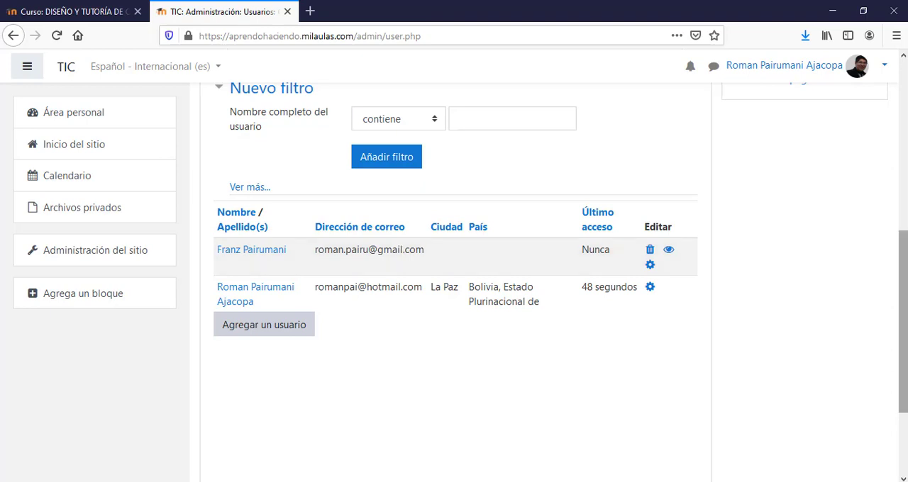
{"action": "left_click_drag", "start_coordinate": [902, 253], "coordinate": [901, 226]}
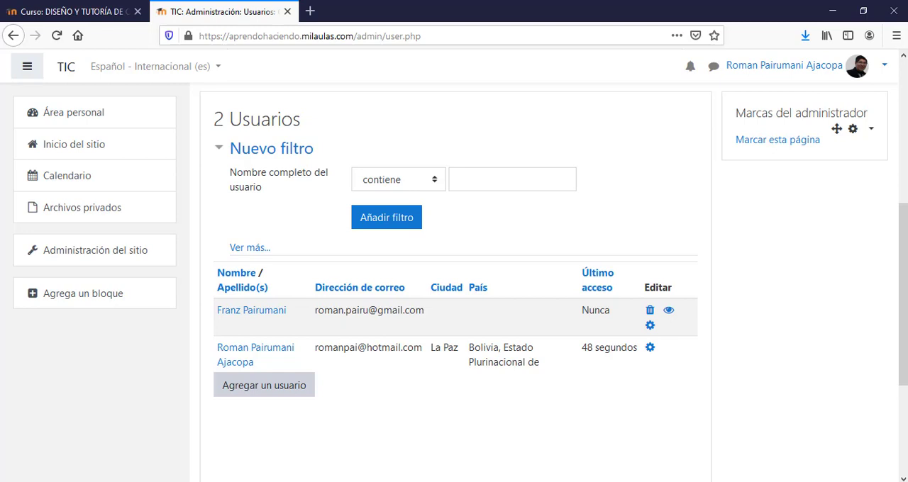
{"action": "left_click_drag", "start_coordinate": [903, 284], "coordinate": [902, 197]}
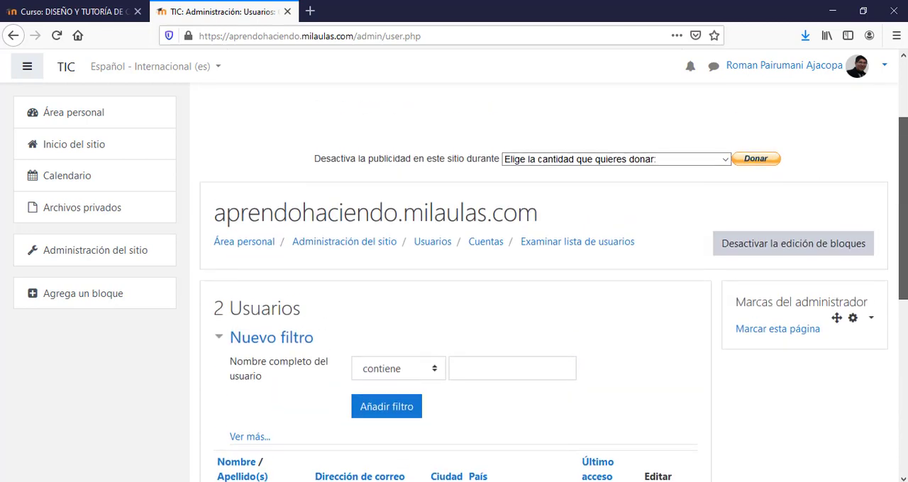
- Open the user enrolment form from the participants page of the Moodle y Chamilo course
{"action": "left_click", "coordinate": [61, 147]}
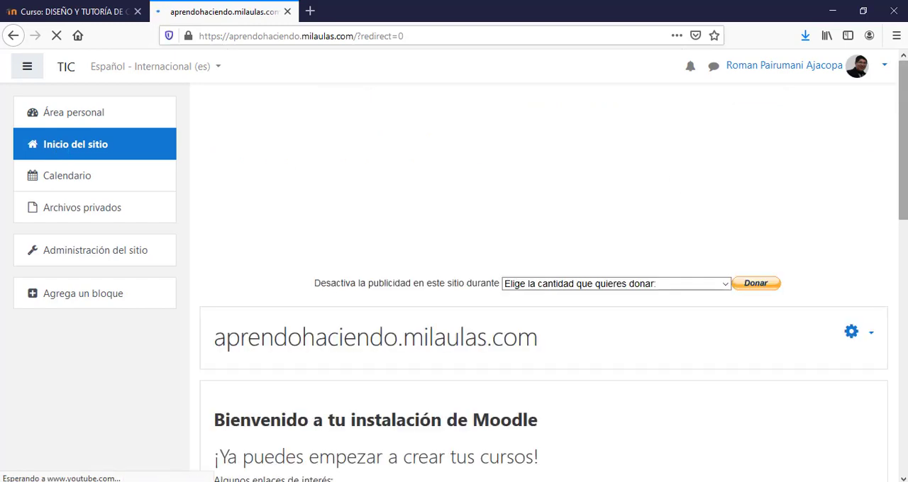
{"action": "left_click_drag", "start_coordinate": [902, 119], "coordinate": [872, 361]}
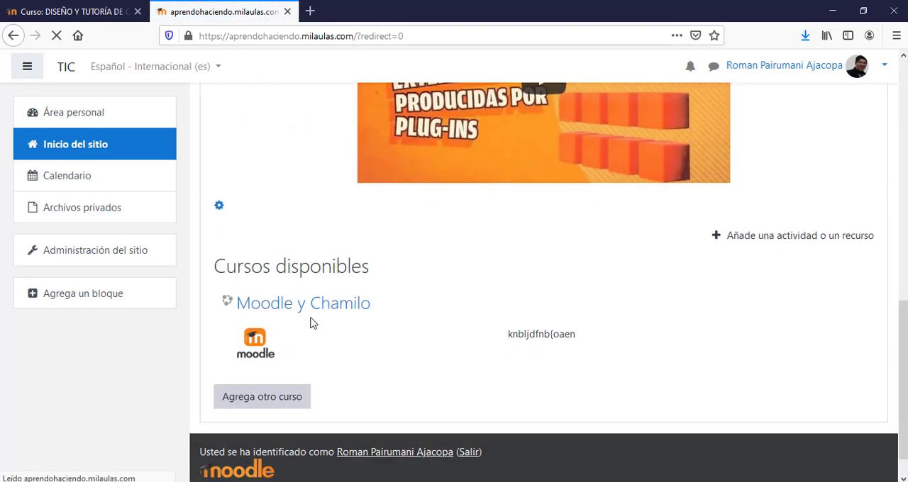
{"action": "left_click", "coordinate": [304, 314]}
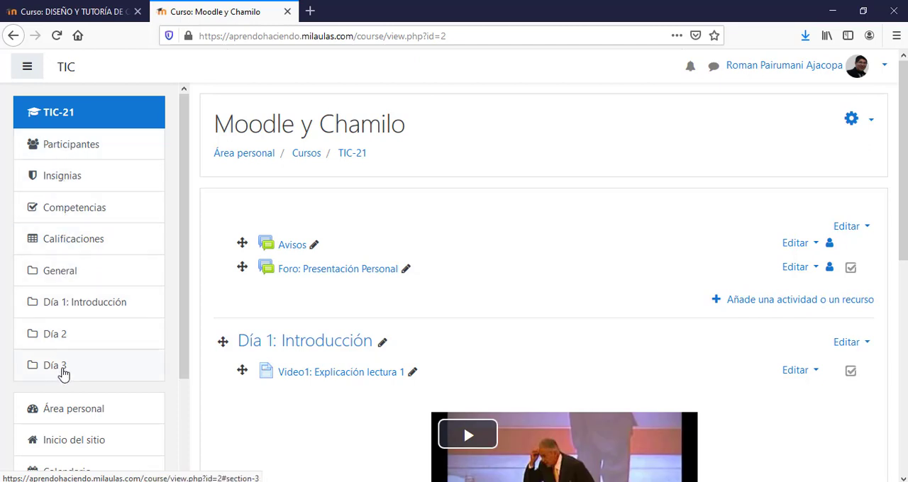
{"action": "left_click", "coordinate": [68, 149]}
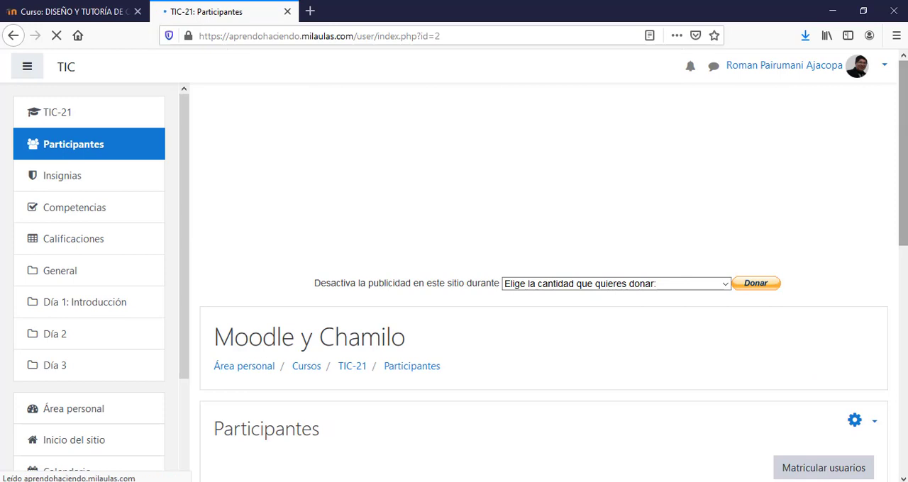
{"action": "left_click_drag", "start_coordinate": [903, 134], "coordinate": [900, 261]}
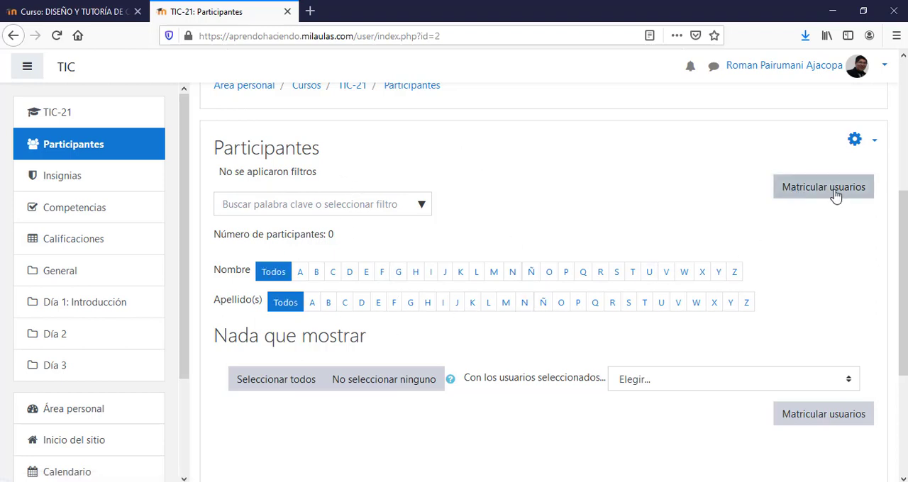
{"action": "left_click", "coordinate": [809, 194]}
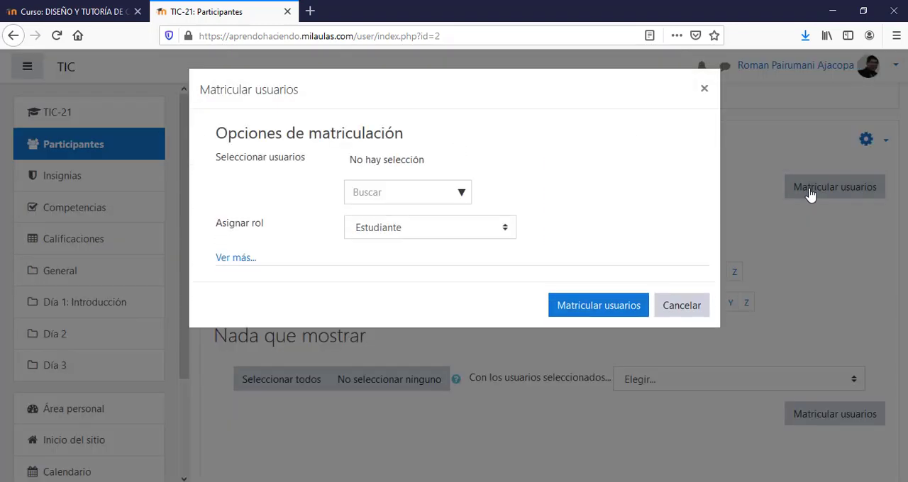
- Search the users available for enrolment by first name and clear the search without selecting anyone
{"action": "left_click", "coordinate": [371, 193]}
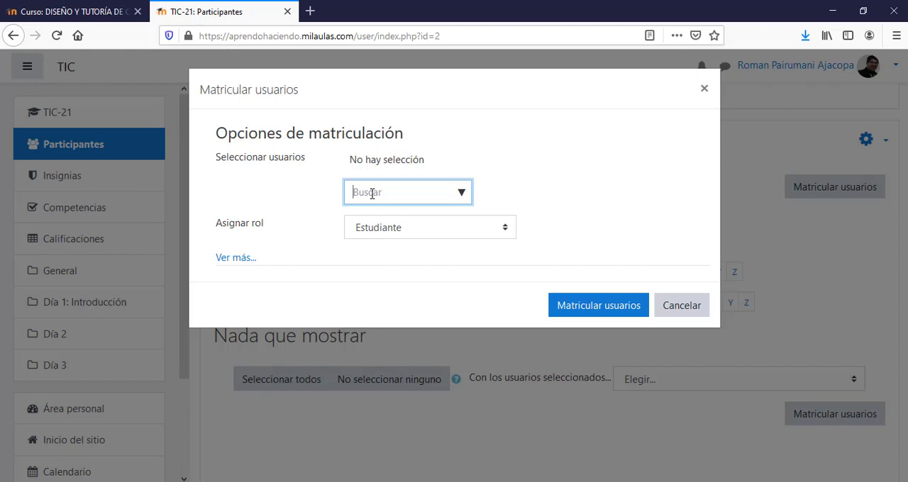
{"action": "type", "text": "roman"}
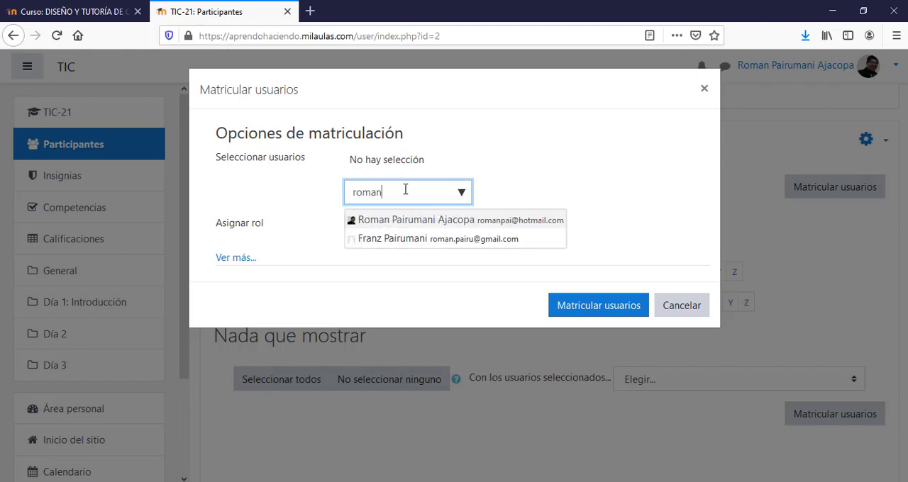
{"action": "key", "text": "BackSpace"}
{"action": "key", "text": "BackSpace"}
{"action": "key", "text": "BackSpace"}
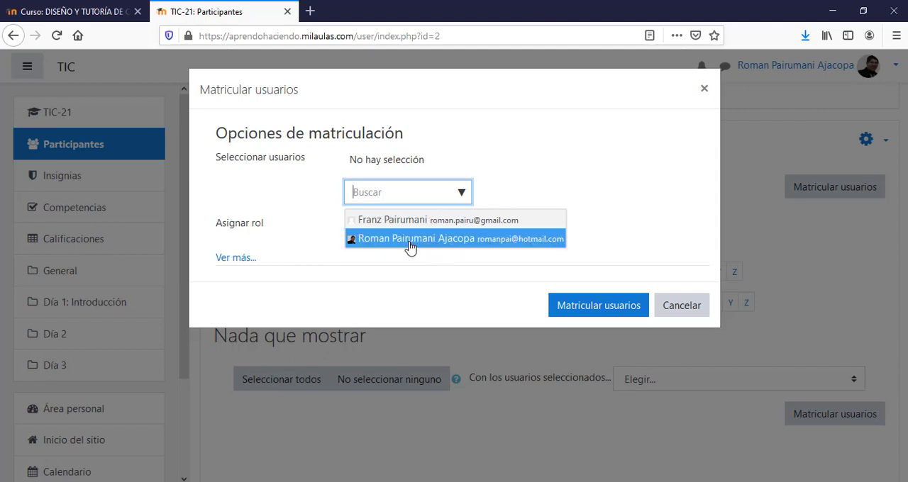
{"action": "left_click", "coordinate": [527, 180]}
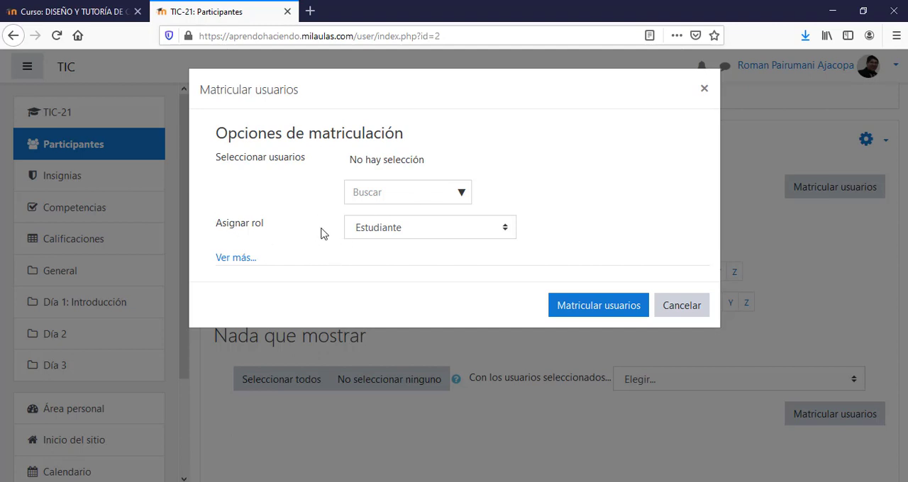
- Review the assignable course roles and choose Estudiante for the enrolment
{"action": "left_click", "coordinate": [430, 235]}
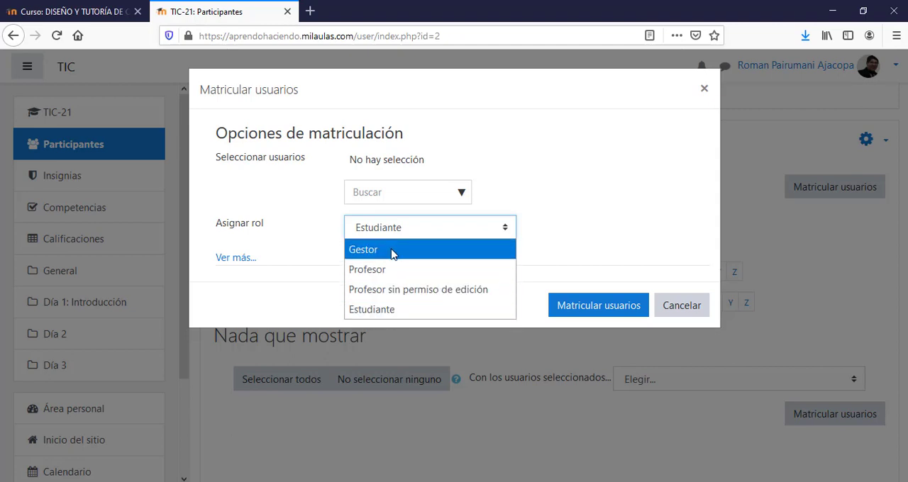
{"action": "left_click", "coordinate": [381, 315]}
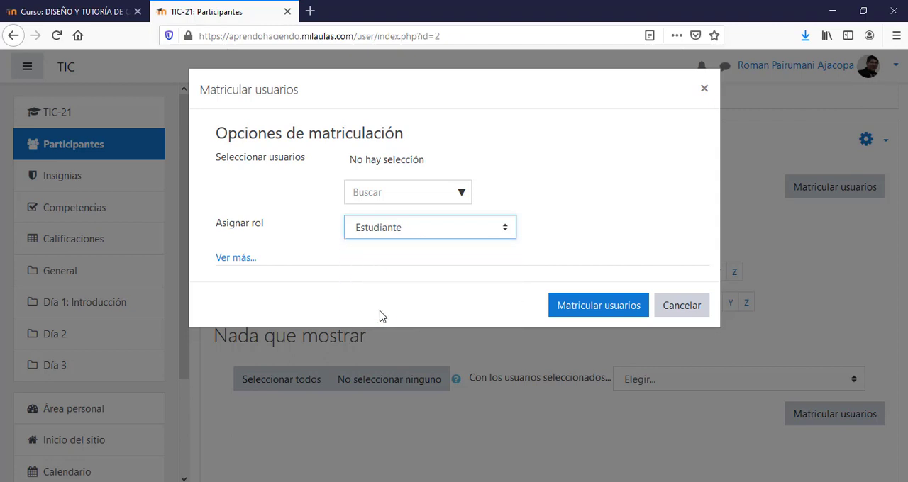
{"action": "left_click", "coordinate": [439, 228]}
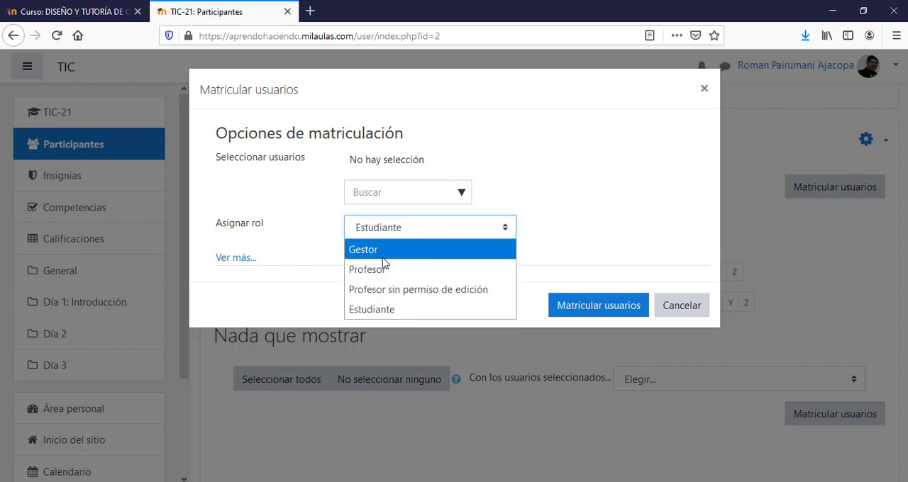
{"action": "left_click", "coordinate": [375, 316]}
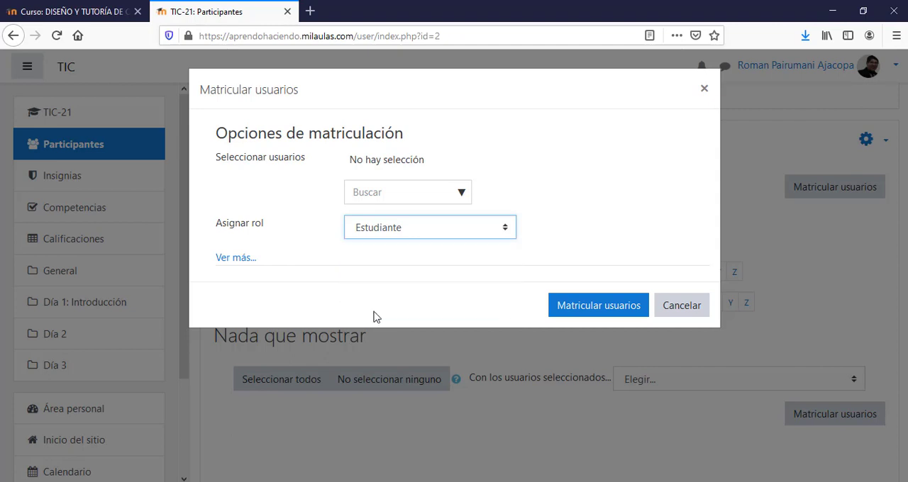
- Find the newly created user by first name, select them and enrol them in the course
{"action": "left_click", "coordinate": [388, 195]}
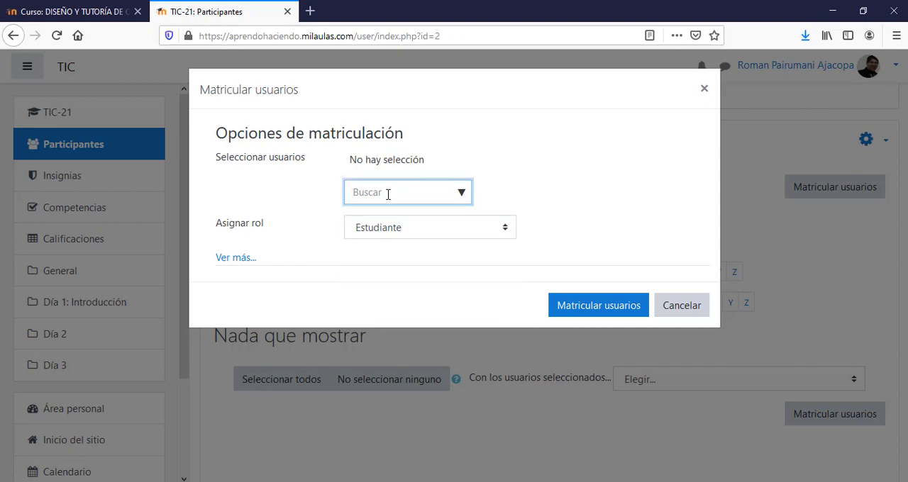
{"action": "type", "text": "fra"}
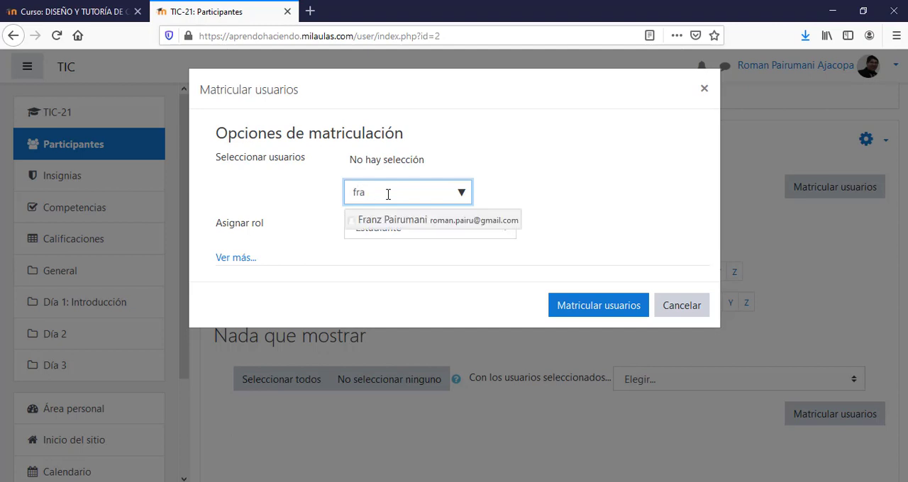
{"action": "left_click", "coordinate": [388, 219]}
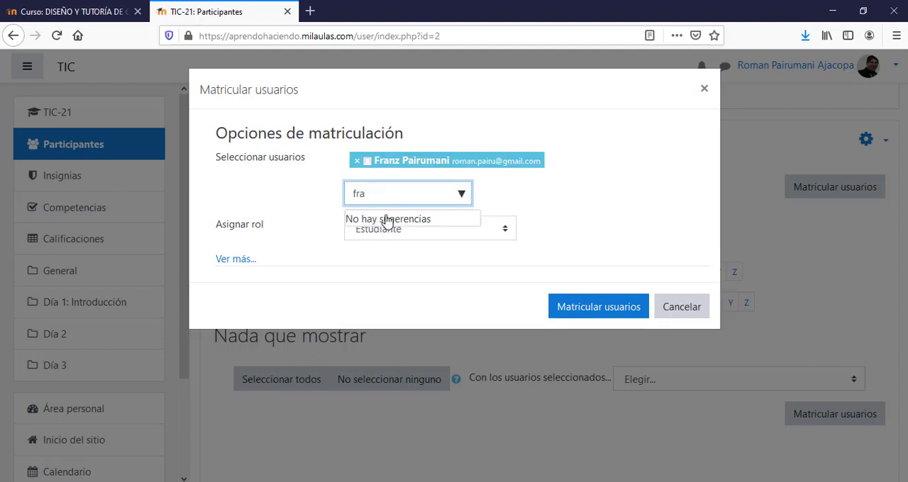
{"action": "left_click", "coordinate": [601, 310]}
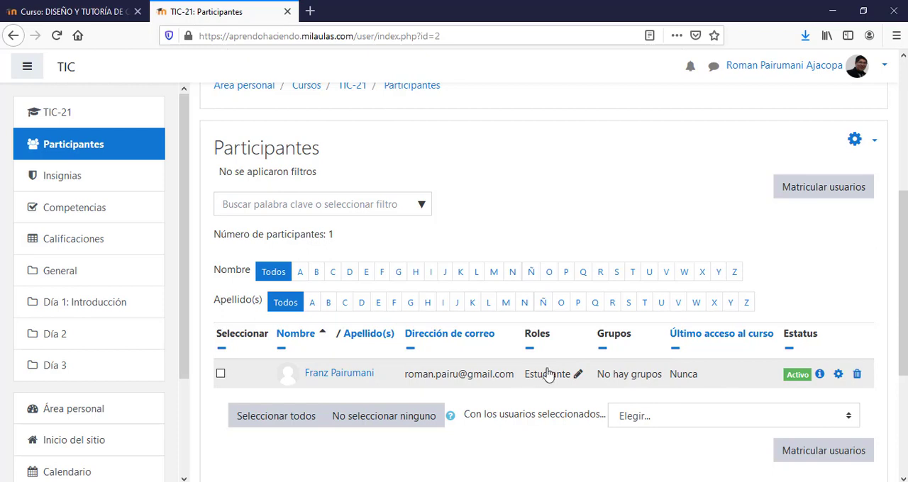
{"action": "left_click_drag", "start_coordinate": [906, 305], "coordinate": [905, 287]}
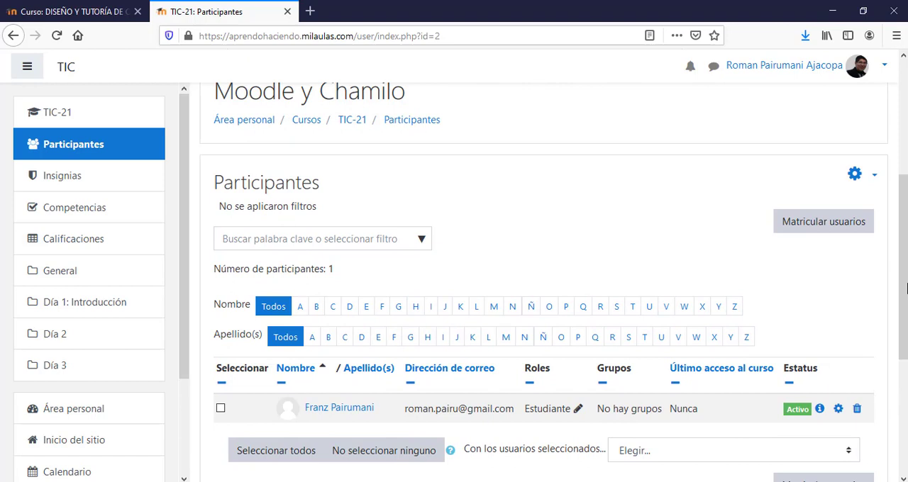